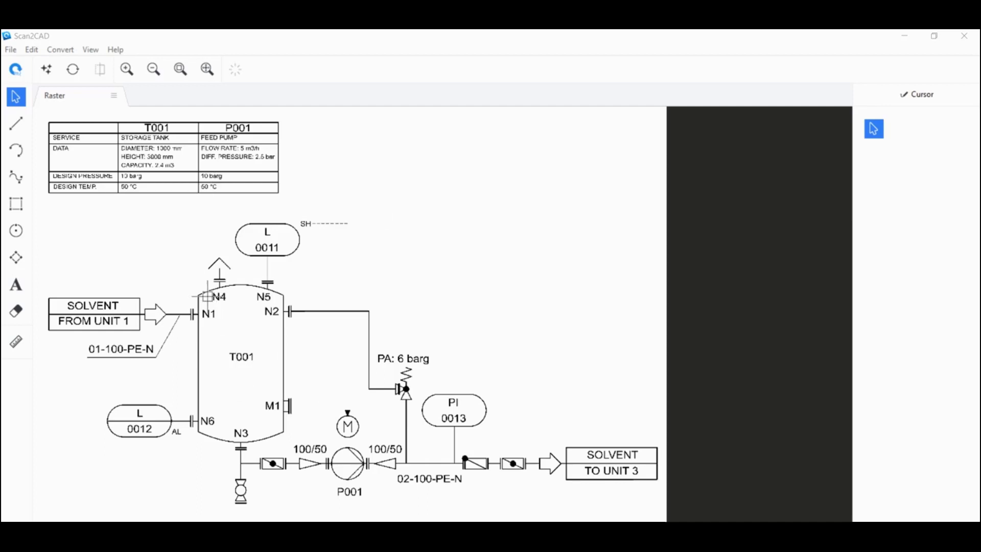
Apply a Black & White Simple Threshold of 127 to the raster P&ID.
left_click(47, 70)
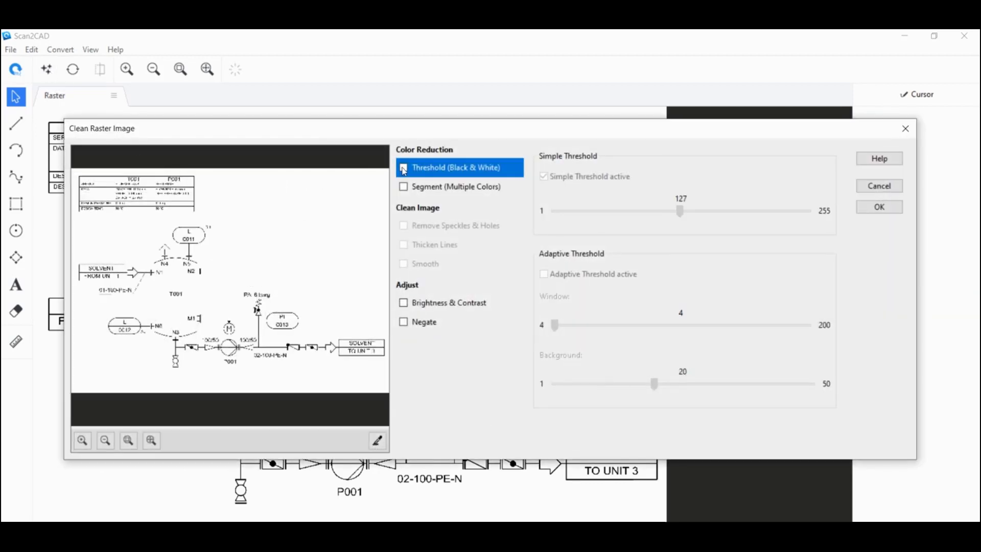
left_click(405, 168)
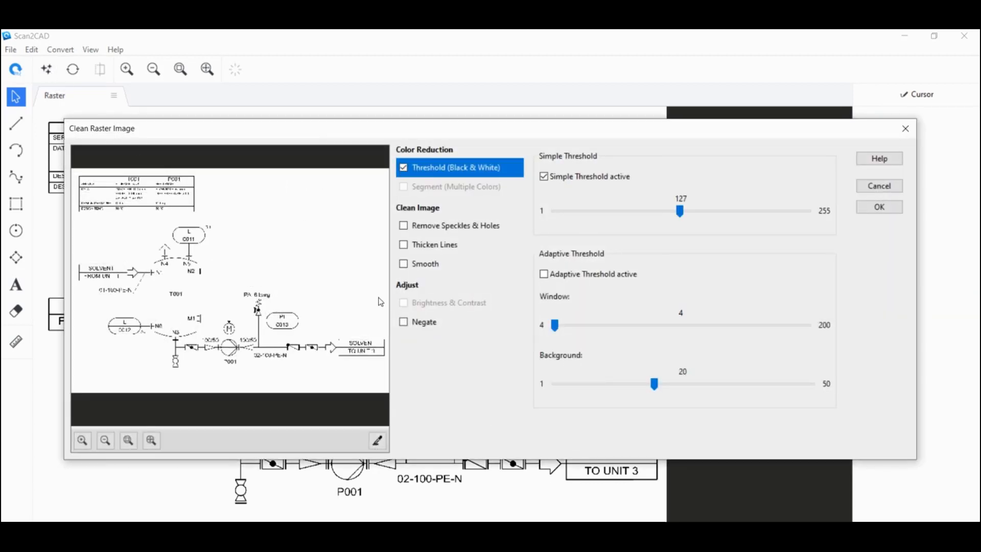
scroll(204, 335, "up", 3)
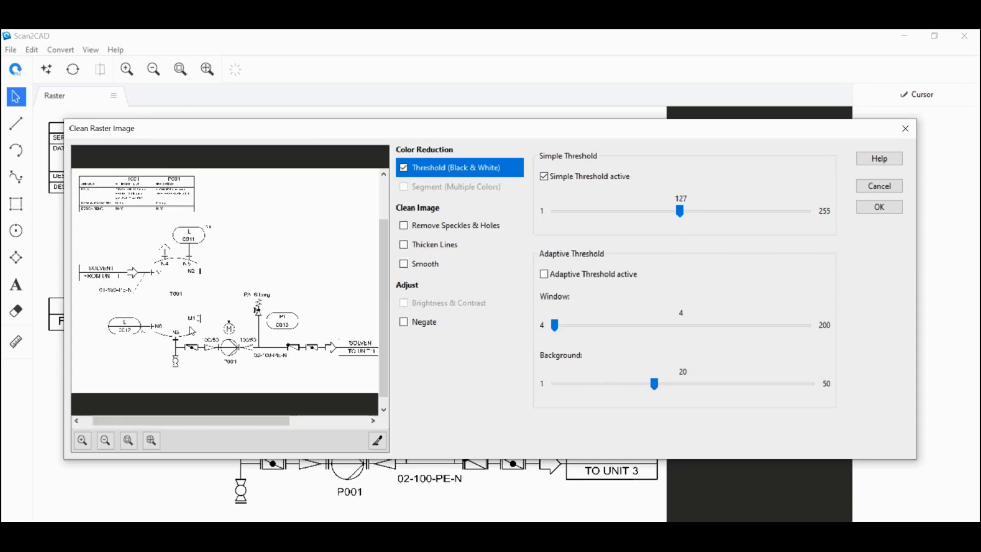
scroll(211, 340, "down", 2)
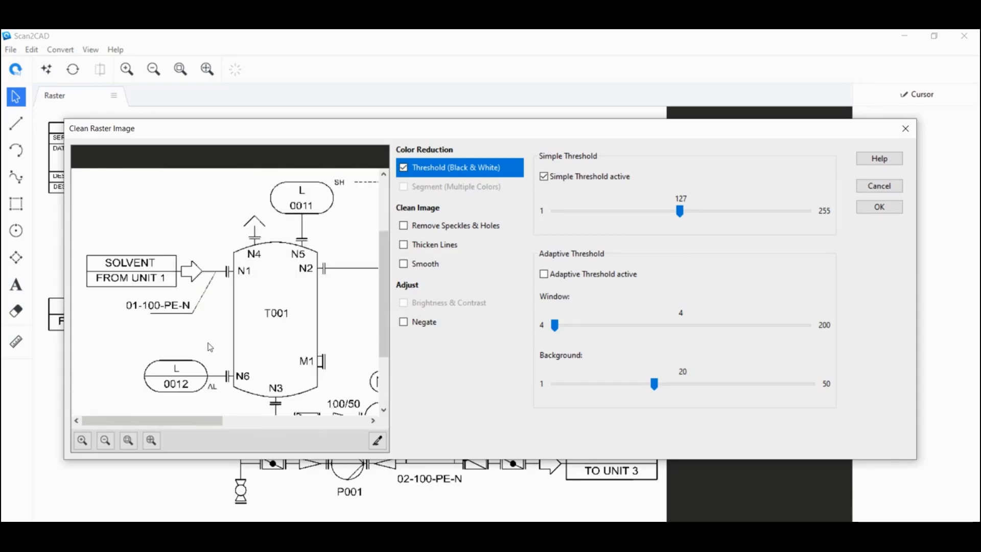
mouse_move(581, 129)
left_mouse_down()
mouse_move(584, 423)
mouse_move(605, 131)
left_mouse_up()
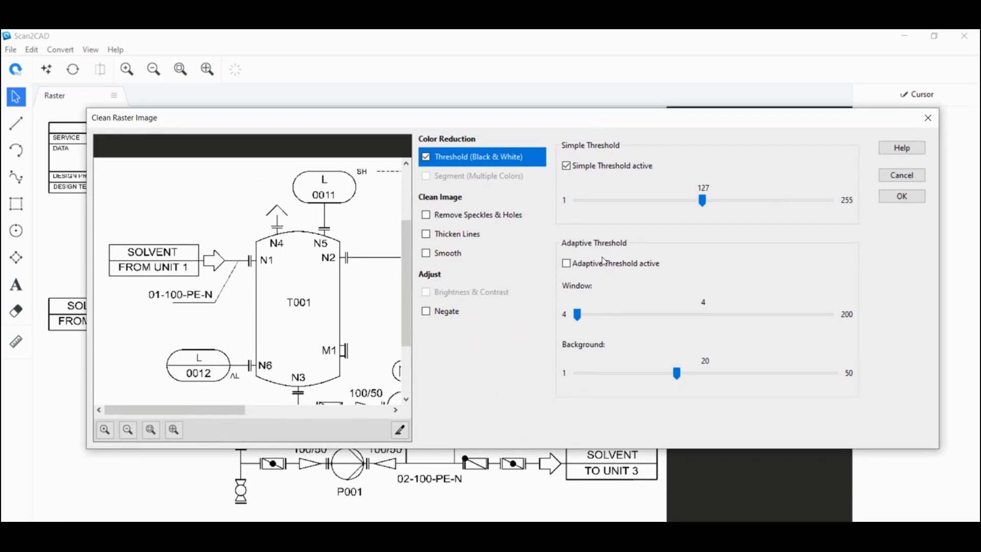
left_click(902, 196)
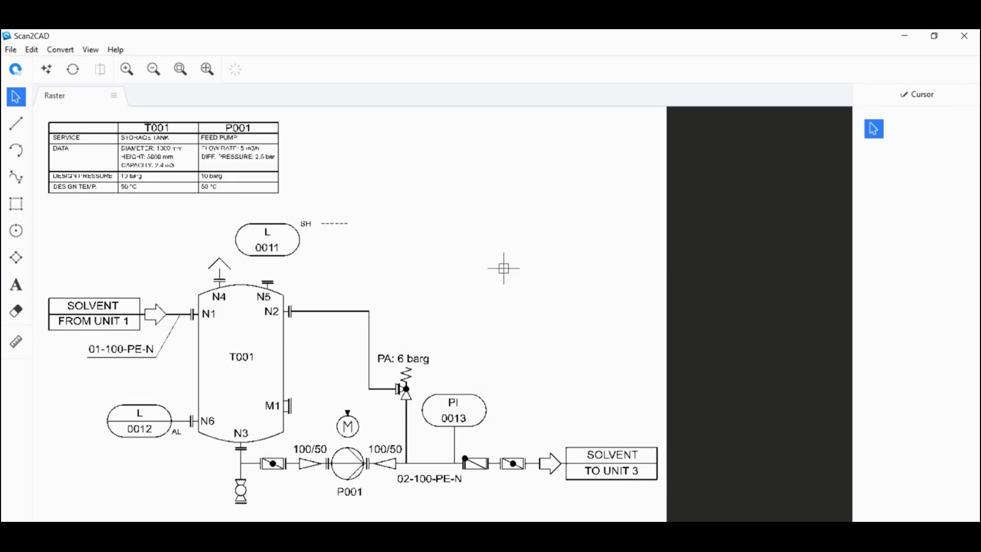
Choose the Mechanical preset and the Vectorize and OCR option for the raster conversion.
left_click(74, 69)
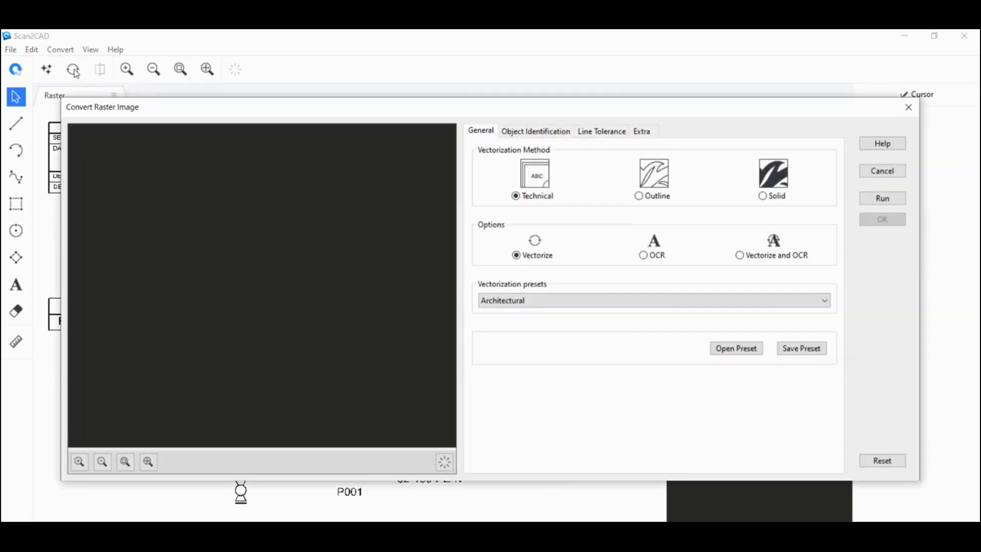
left_click(560, 301)
left_click(543, 332)
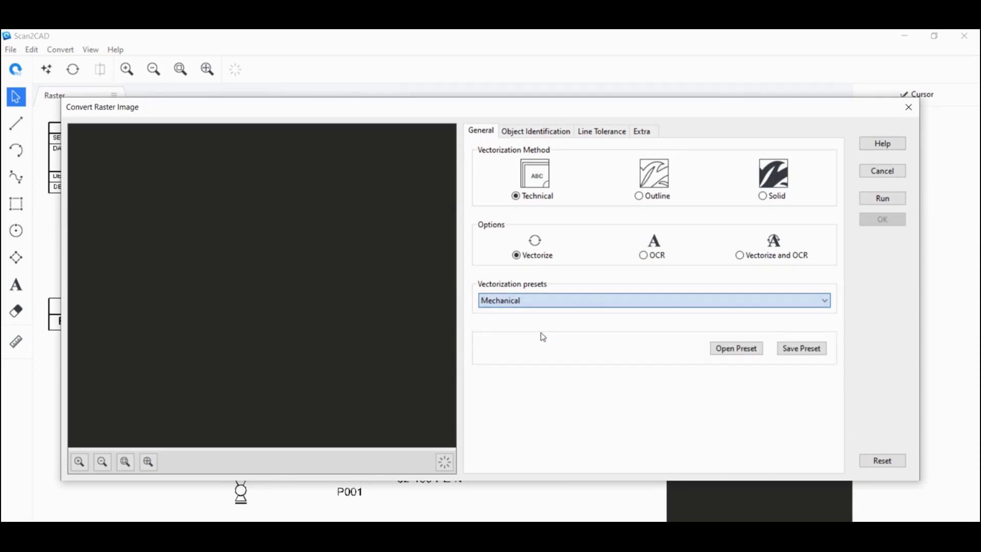
left_click_drag(532, 112, 504, 245)
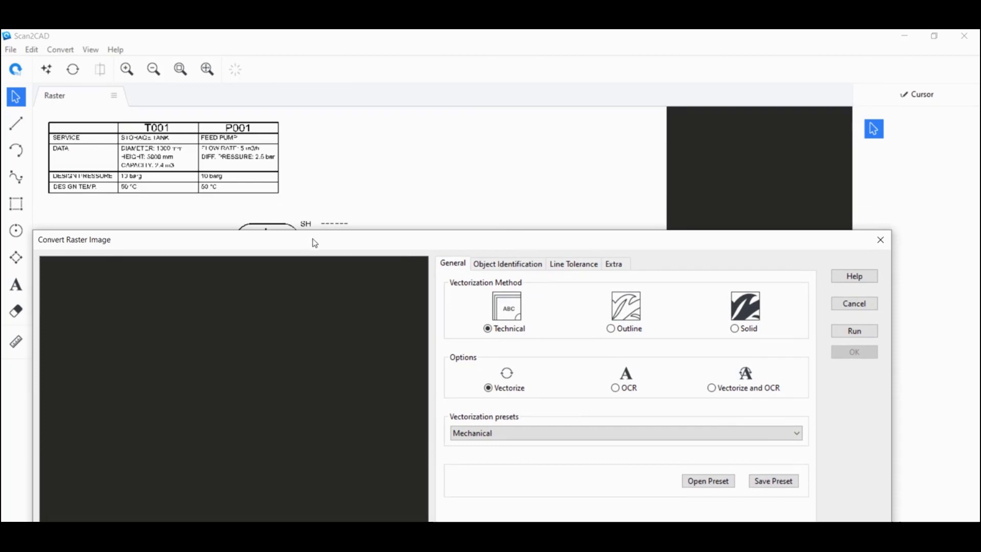
left_click_drag(315, 246, 312, 103)
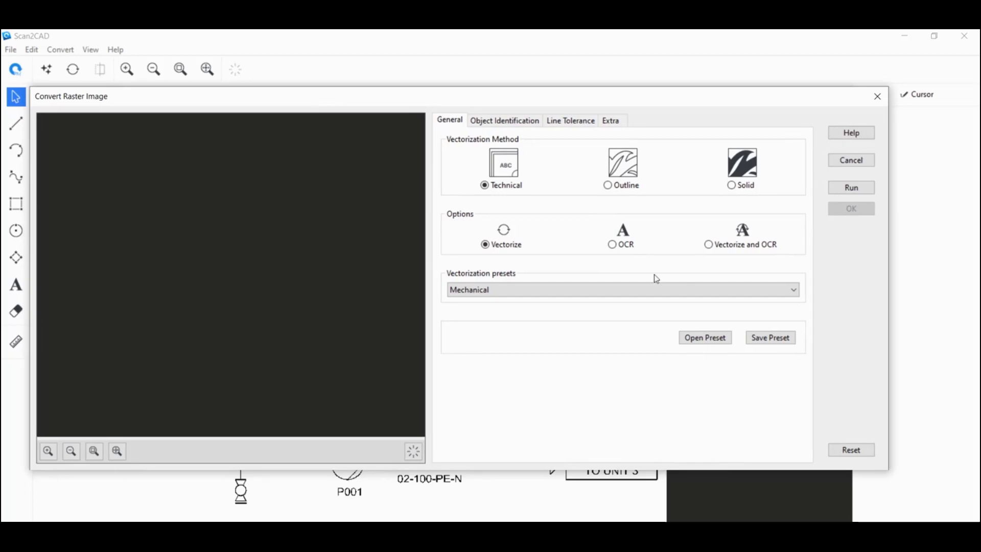
left_click(710, 245)
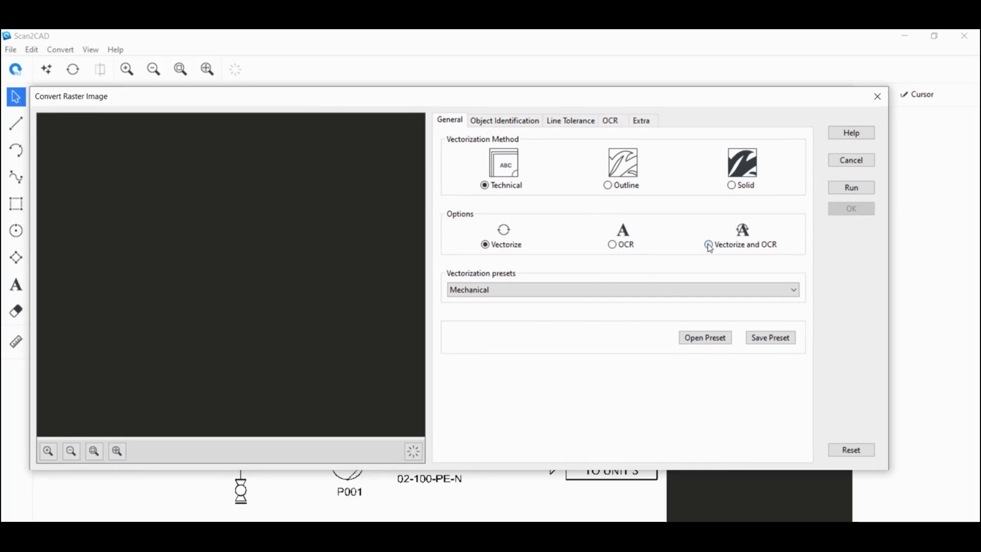
Measure a SOLVENT letter in the preview to set OCR maximum character size to 69.
left_click(616, 123)
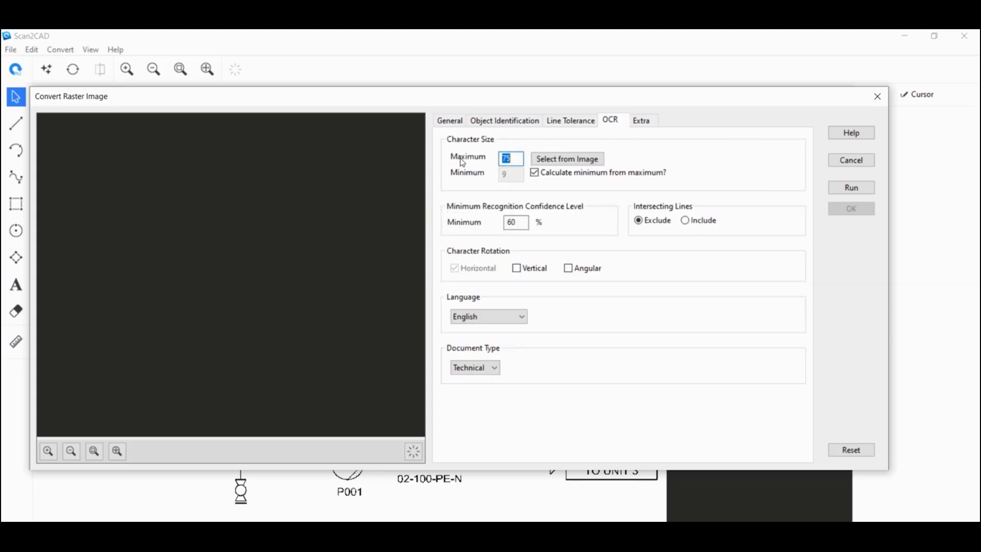
left_click(585, 164)
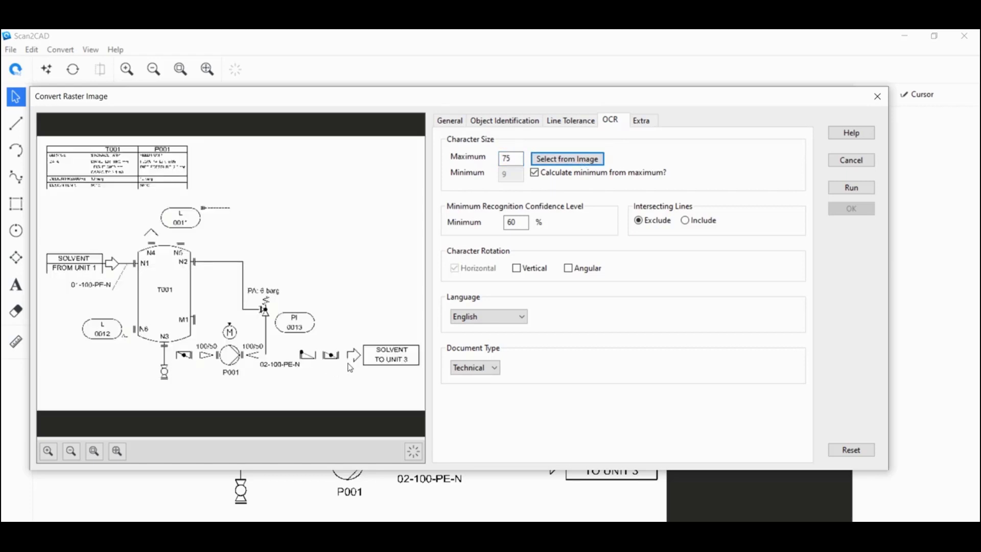
scroll(85, 280, "up", 1)
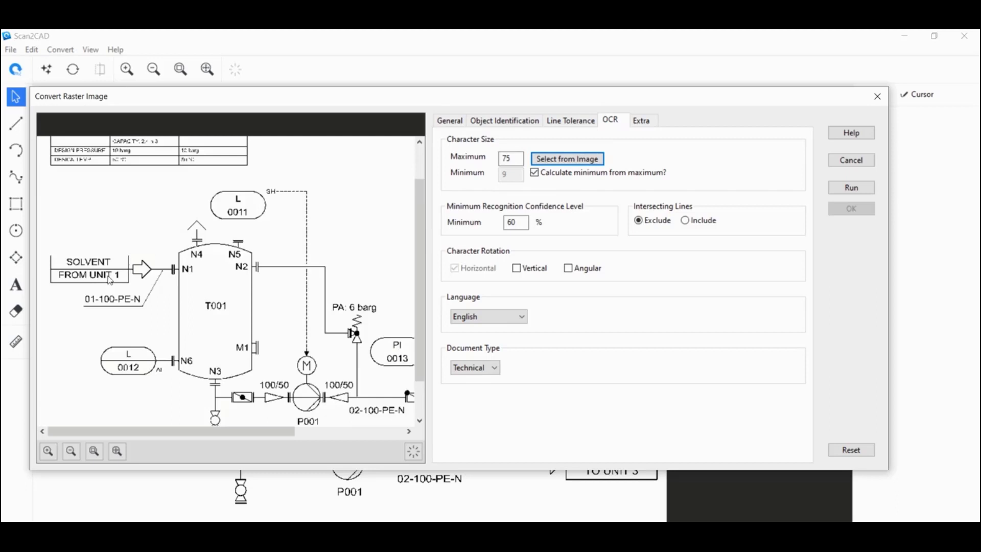
scroll(110, 280, "up", 2)
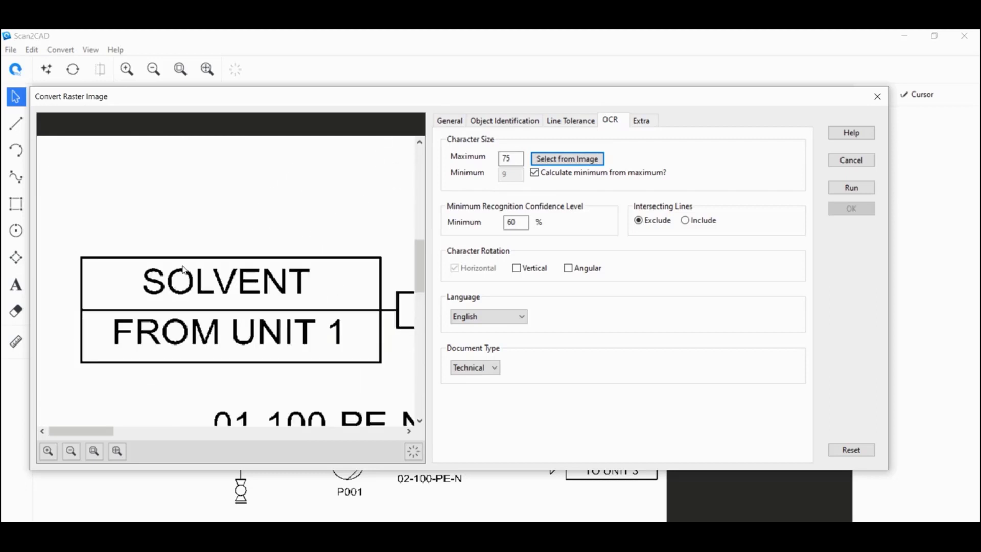
left_click_drag(183, 266, 183, 302)
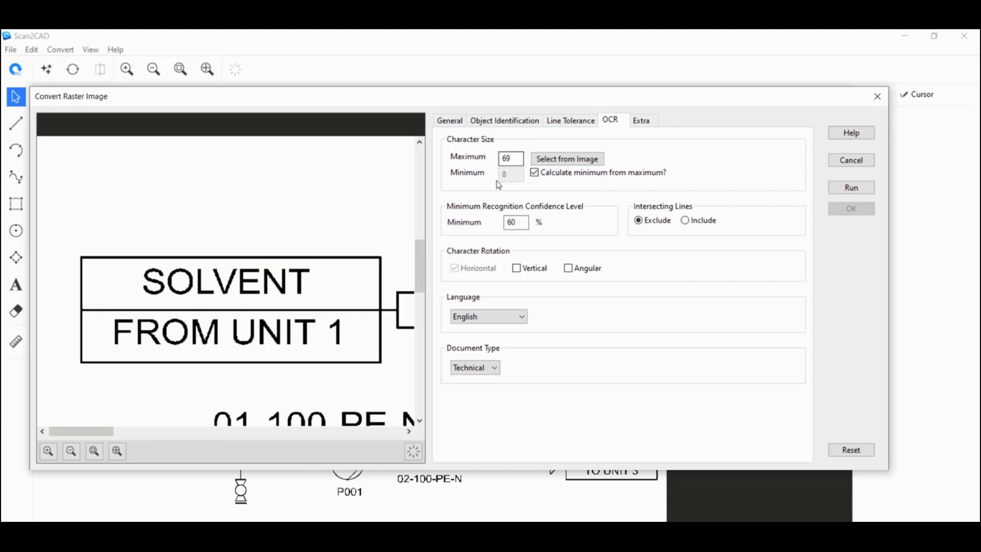
scroll(226, 381, "down", 4)
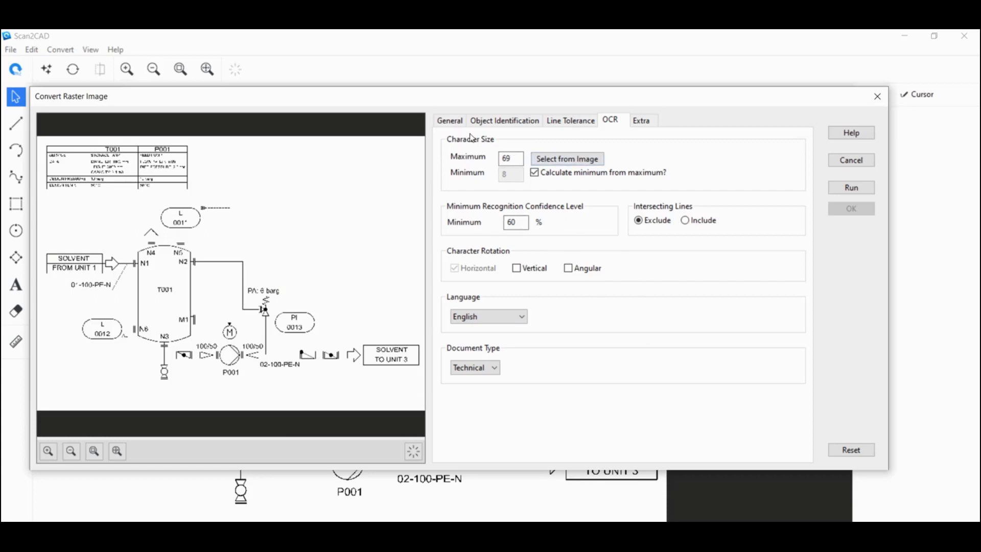
Return to the General tab and run a preview of the vectorization with OCR.
left_click(455, 125)
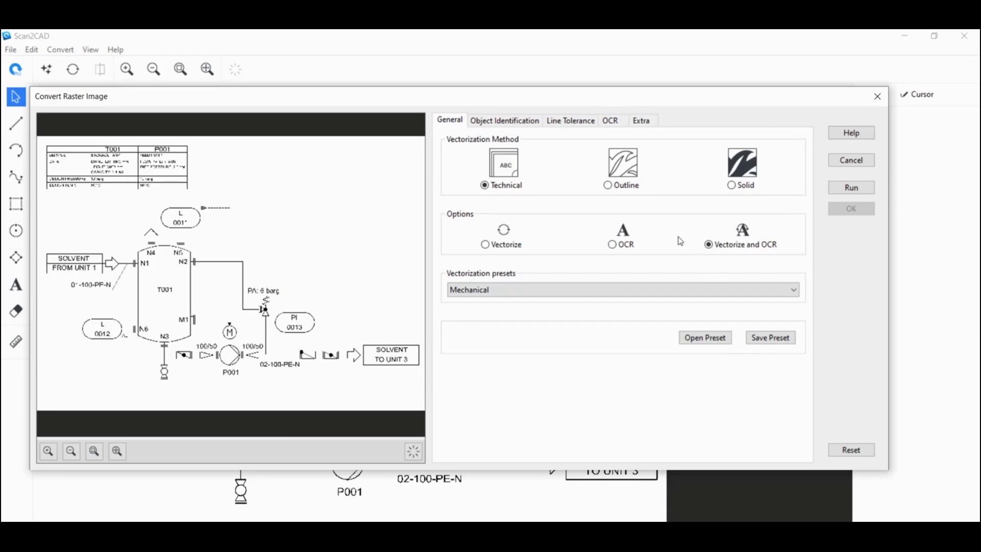
left_click(851, 188)
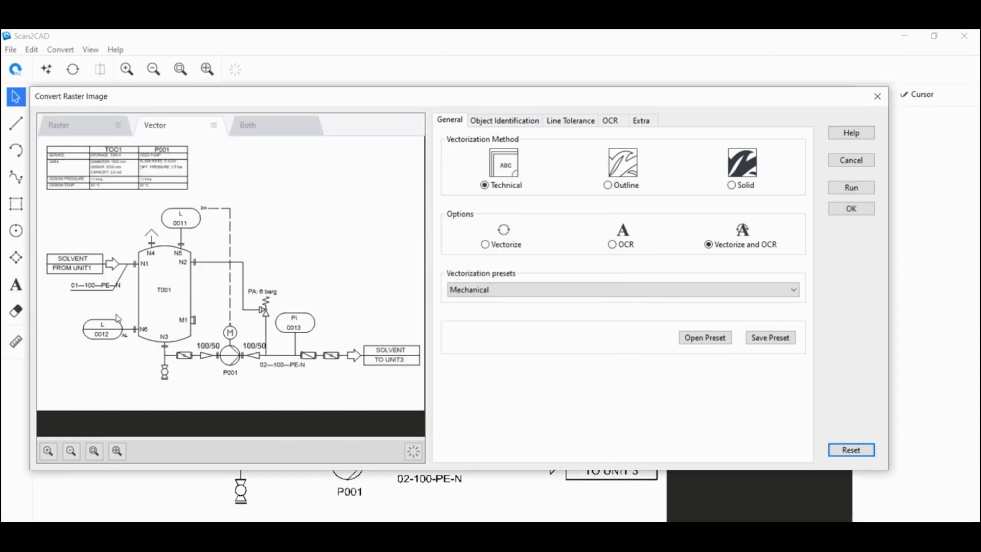
scroll(182, 312, "up", 3)
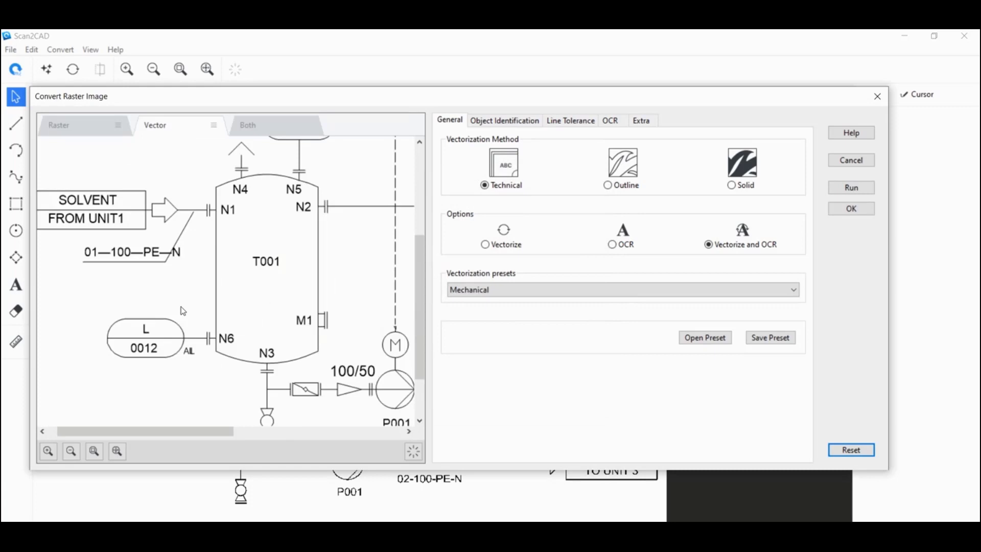
scroll(183, 311, "down", 3)
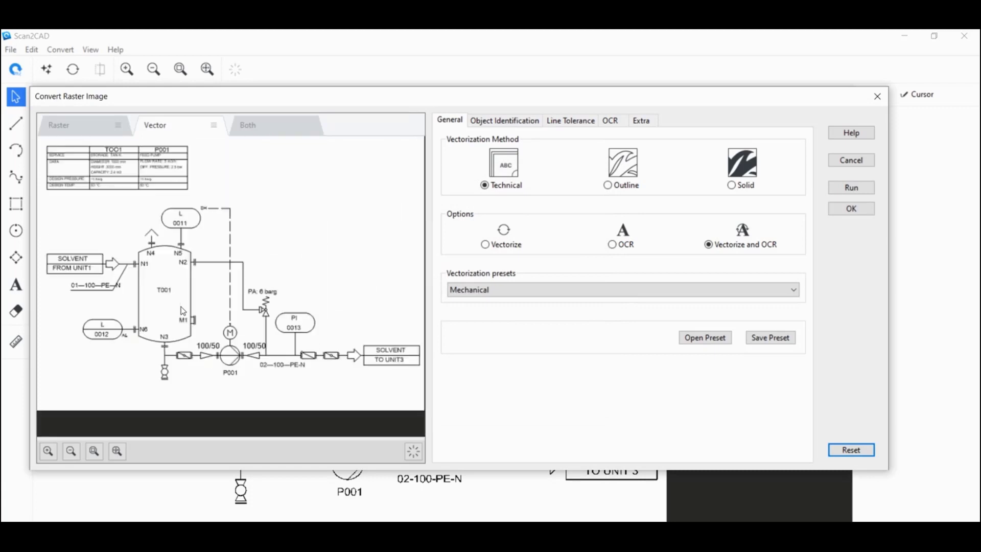
Apply the conversion and compare the Raster, Vector and Both views of the P&ID.
left_click(852, 209)
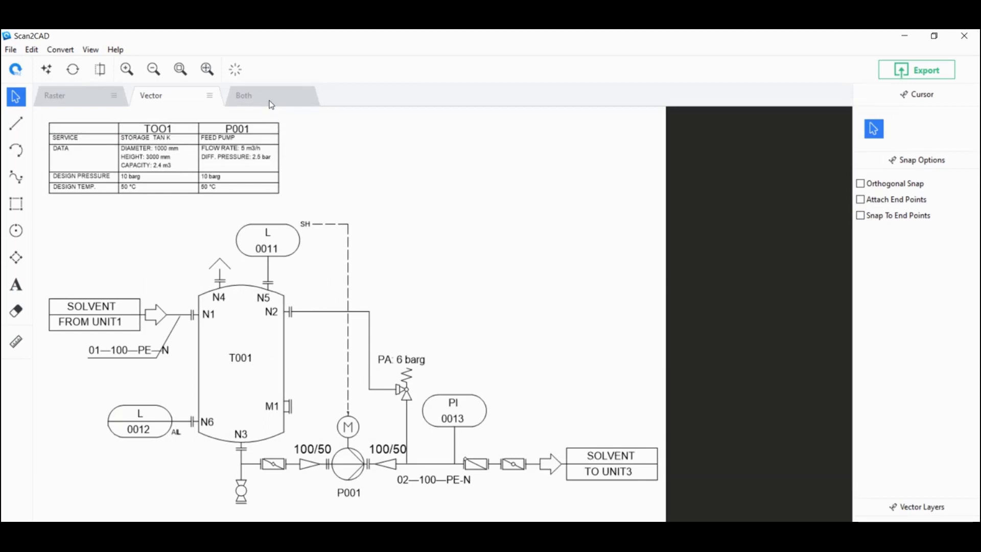
left_click(78, 97)
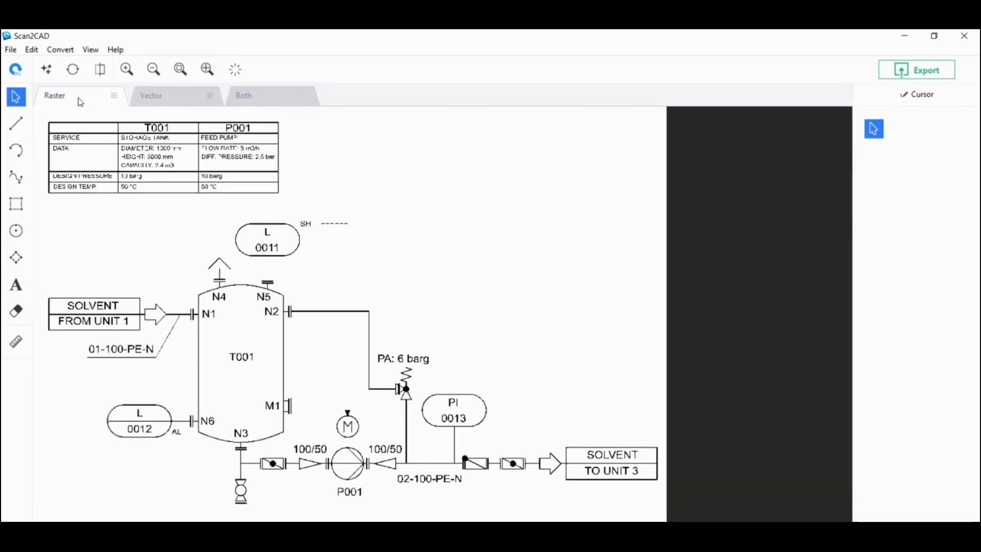
left_click(174, 100)
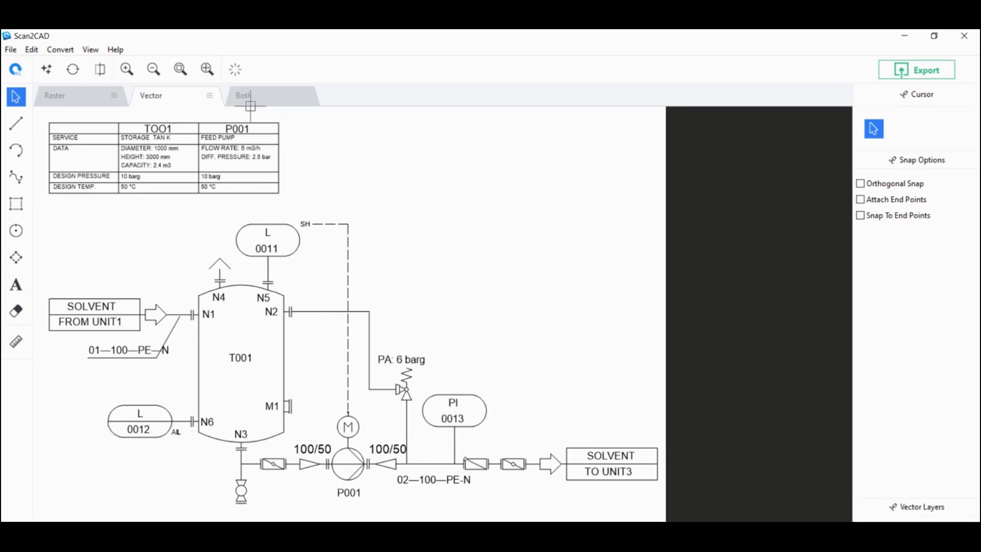
left_click(270, 102)
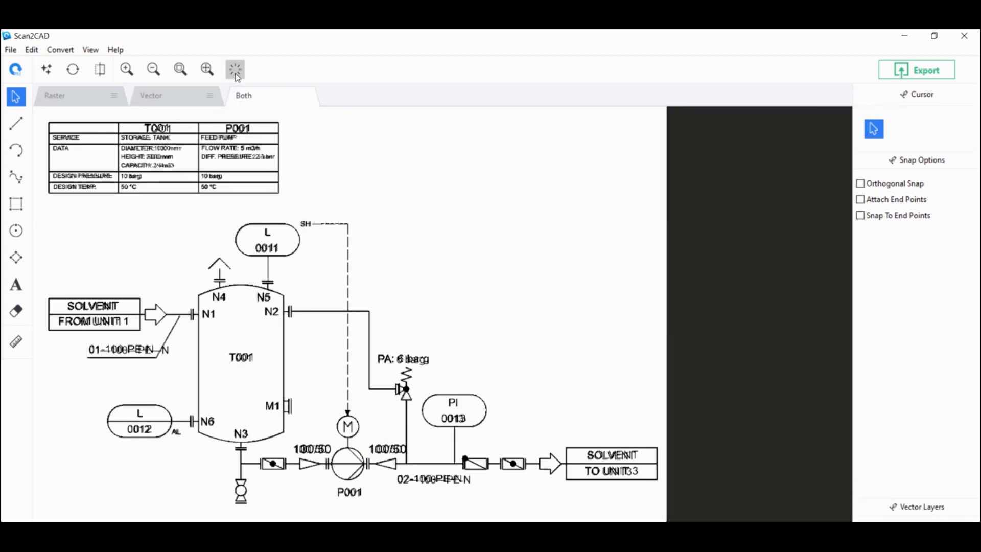
Turn on Highlight vectors and return to the vector-only view.
left_click(236, 70)
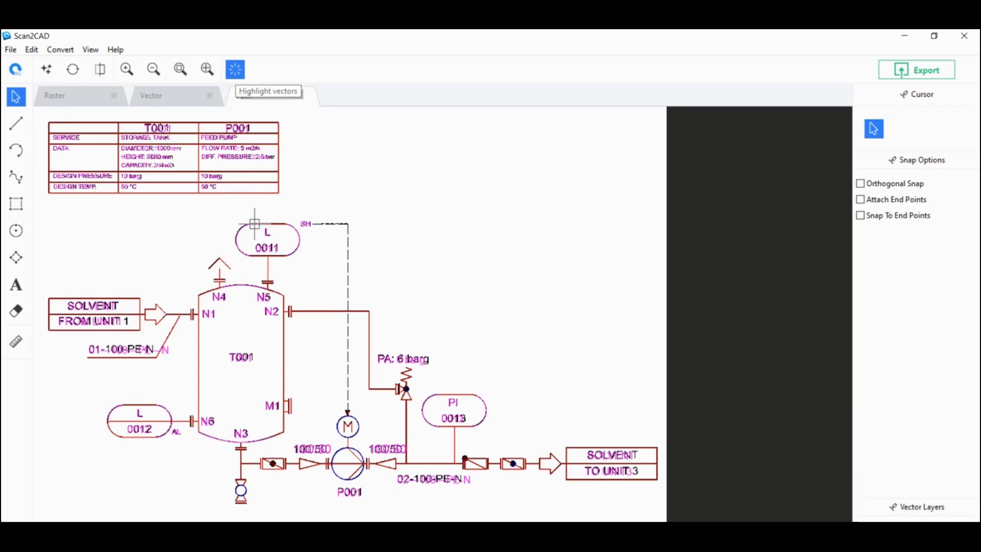
scroll(398, 355, "up", 1)
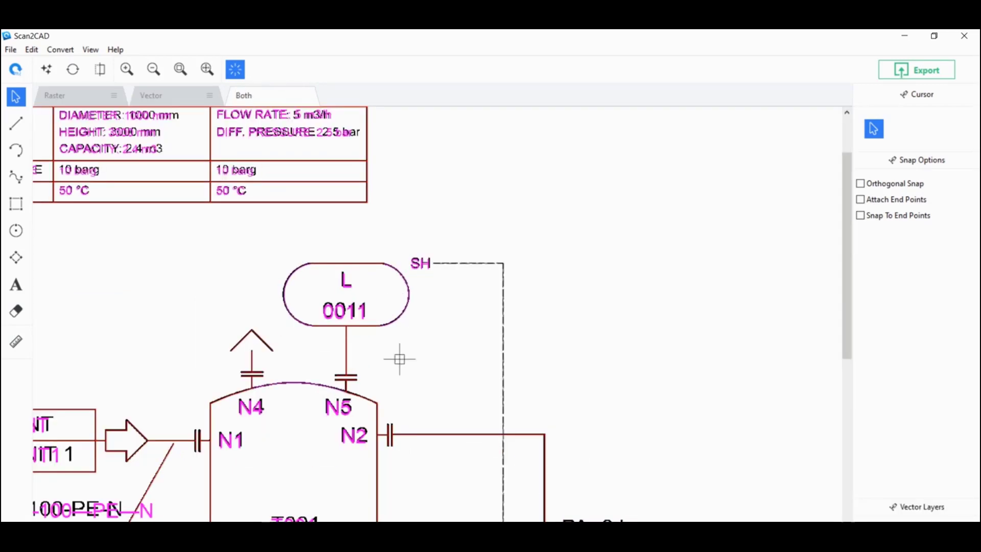
scroll(202, 335, "up", 1)
scroll(202, 335, "down", 1)
scroll(173, 331, "down", 1)
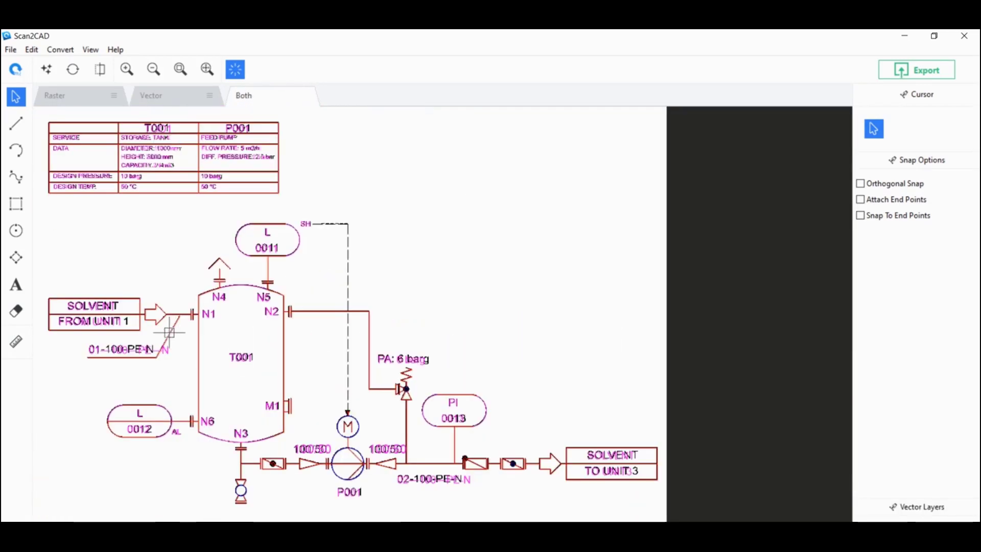
left_click(187, 97)
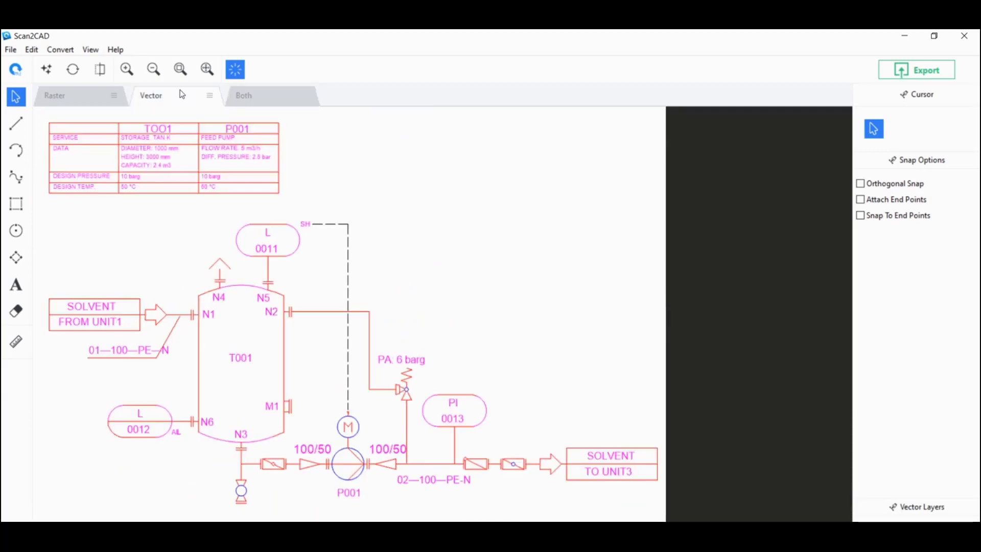
Turn off vector highlighting and export with DXF (R14 and later) as the format.
left_click(240, 72)
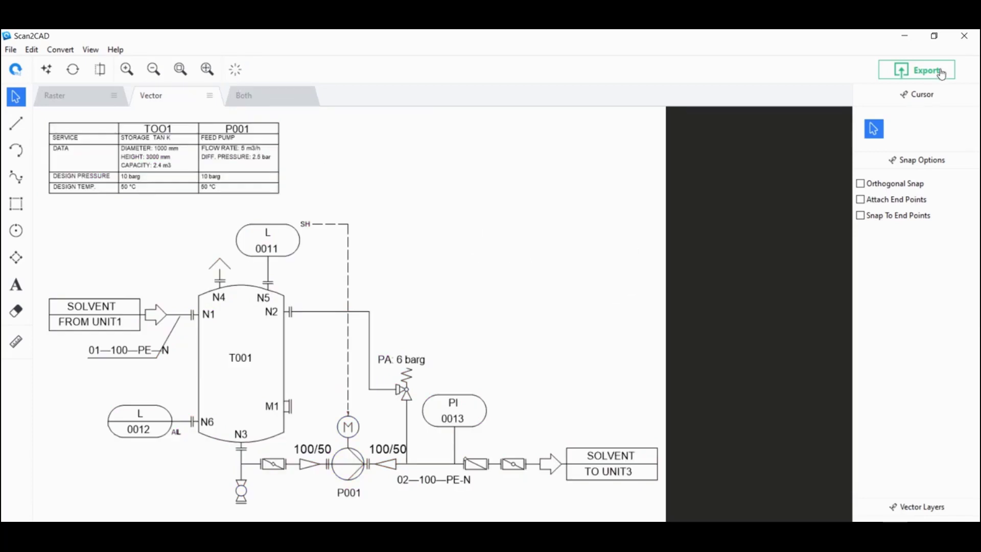
left_click(919, 77)
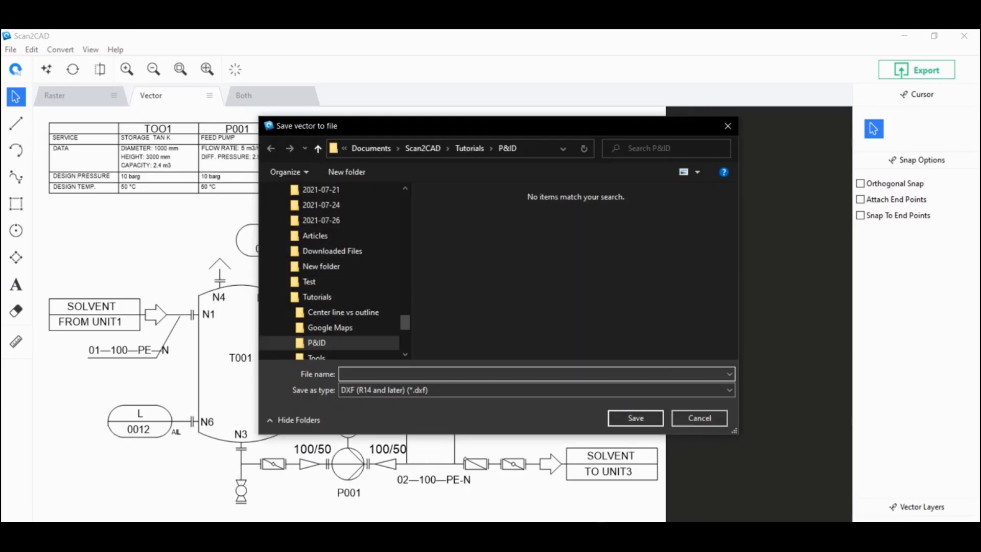
left_click(370, 393)
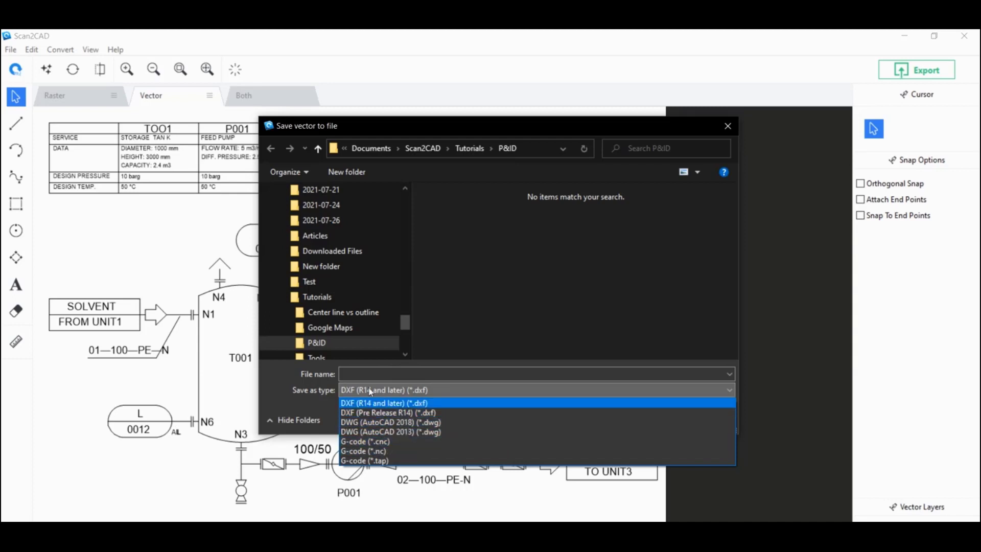
left_click(361, 375)
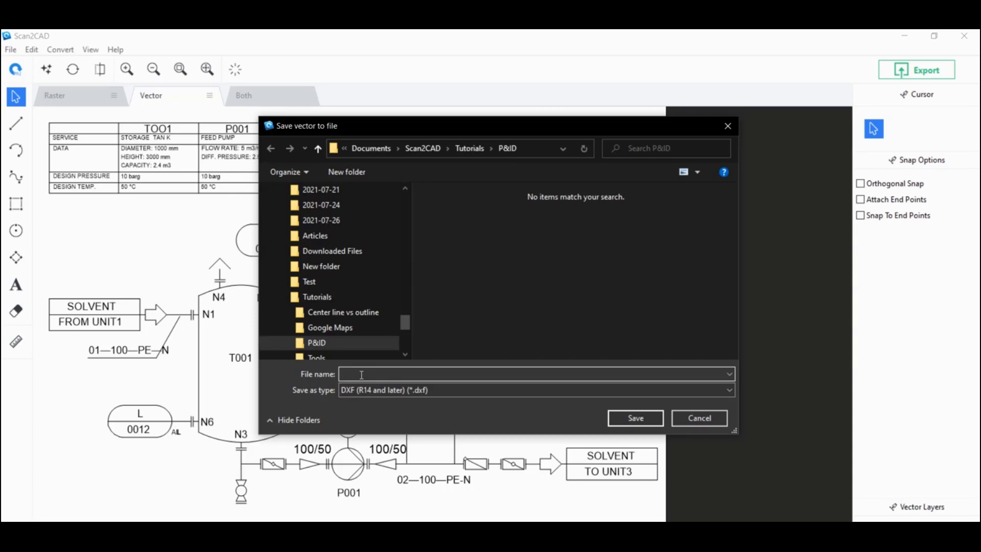
Save the export as 'Converted File' with the default DXF export options.
type("Converted File")
left_click(643, 416)
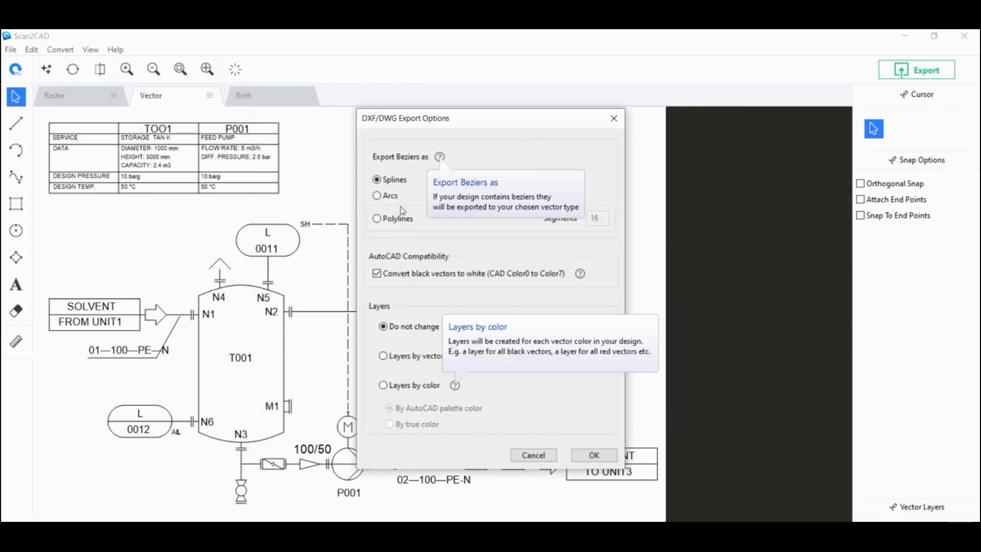
mouse_move(496, 116)
left_mouse_down()
mouse_move(487, 111)
mouse_move(502, 121)
left_mouse_up()
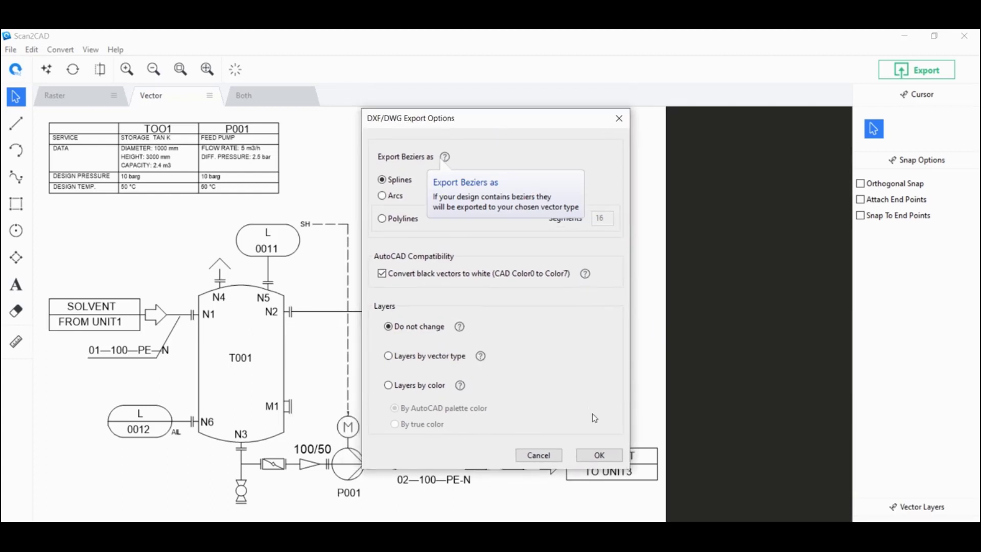
left_click(599, 455)
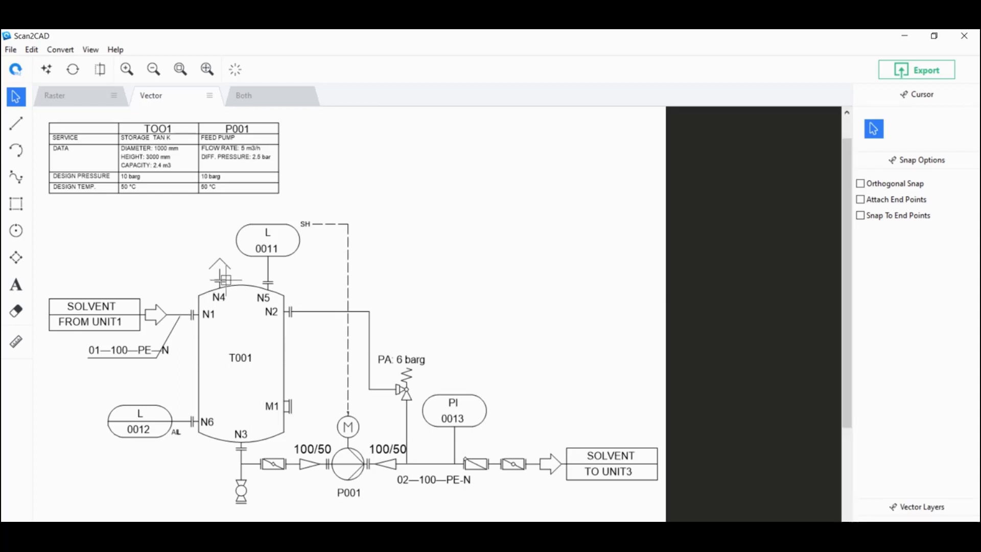
scroll(321, 351, "up", 4)
scroll(543, 324, "up", 1)
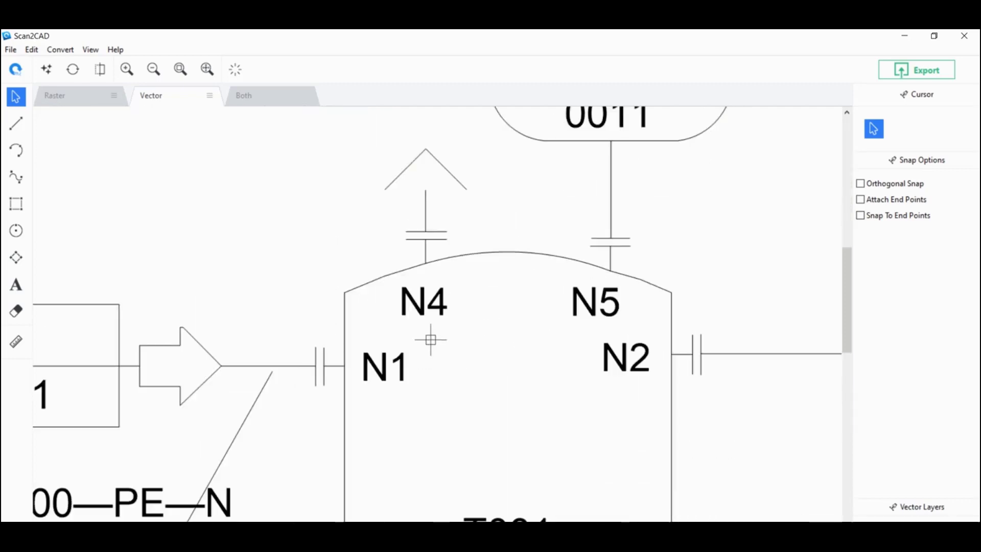
scroll(419, 325, "down", 5)
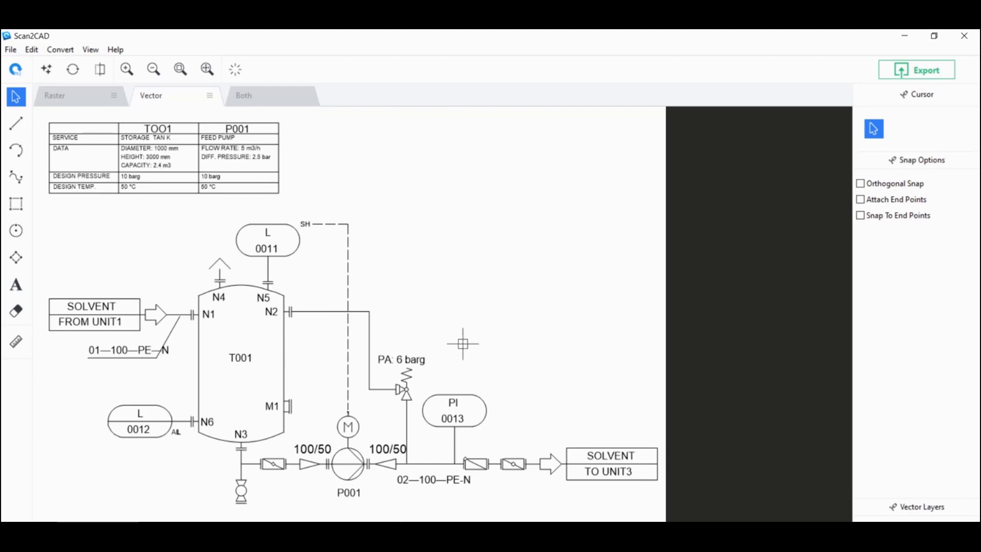
left_click(262, 251)
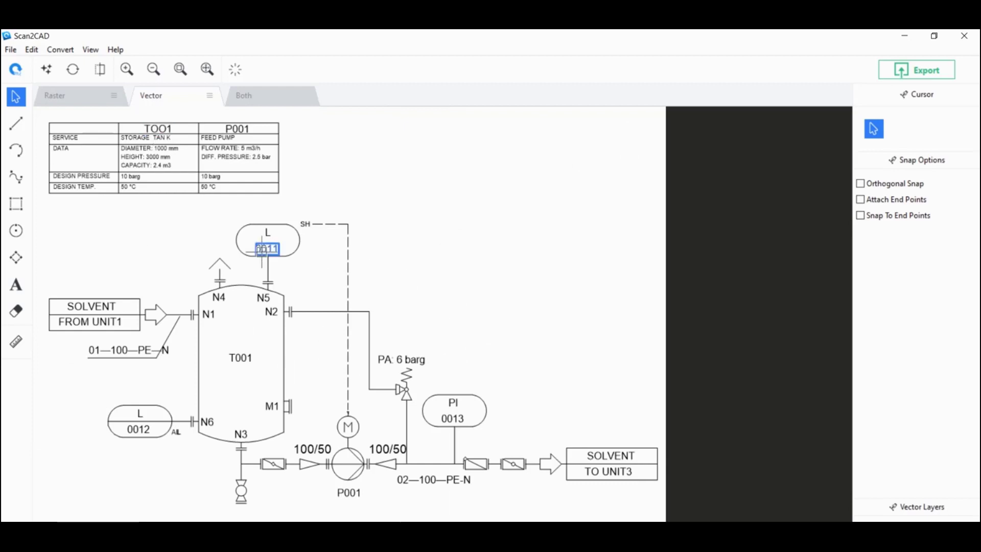
left_click(420, 318)
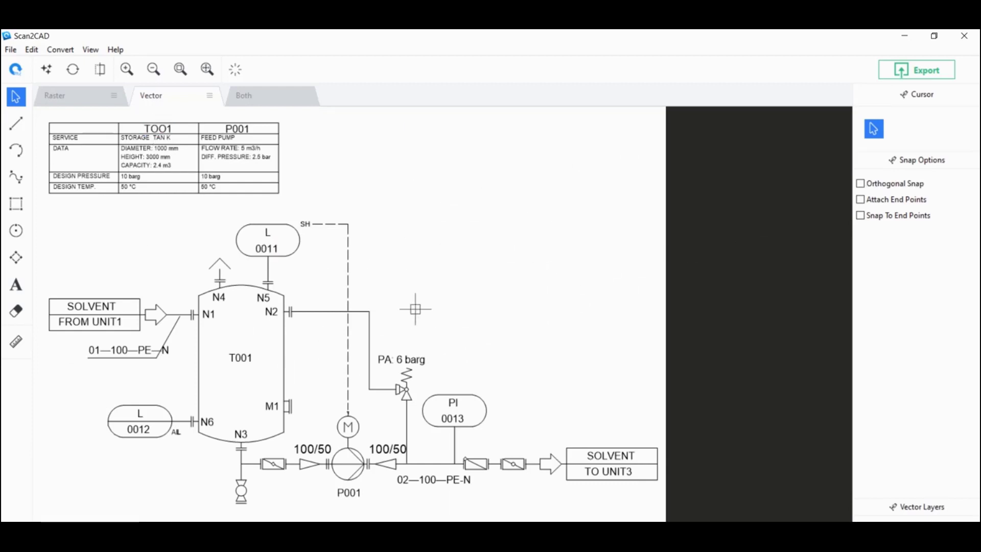